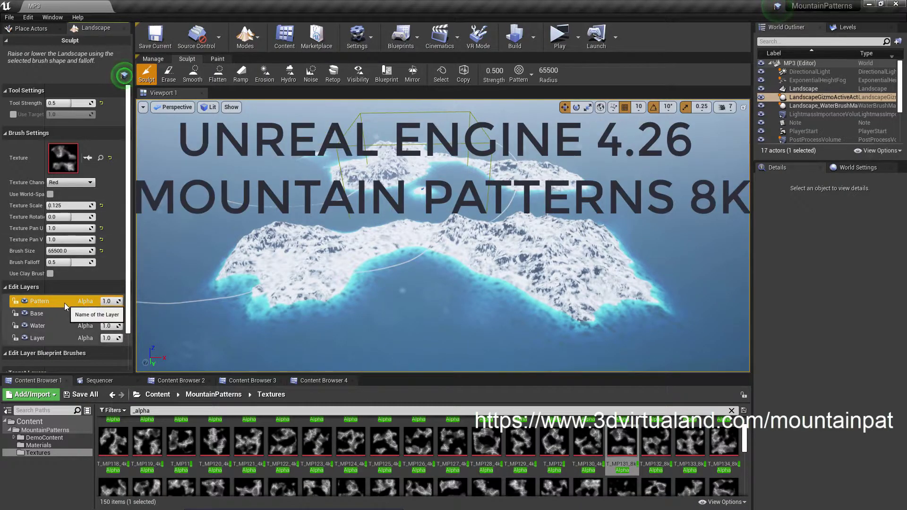
Clear the Pattern edit layer's sculpt data and confirm with Yes.
{"action": "right_click", "coordinate": [65, 304]}
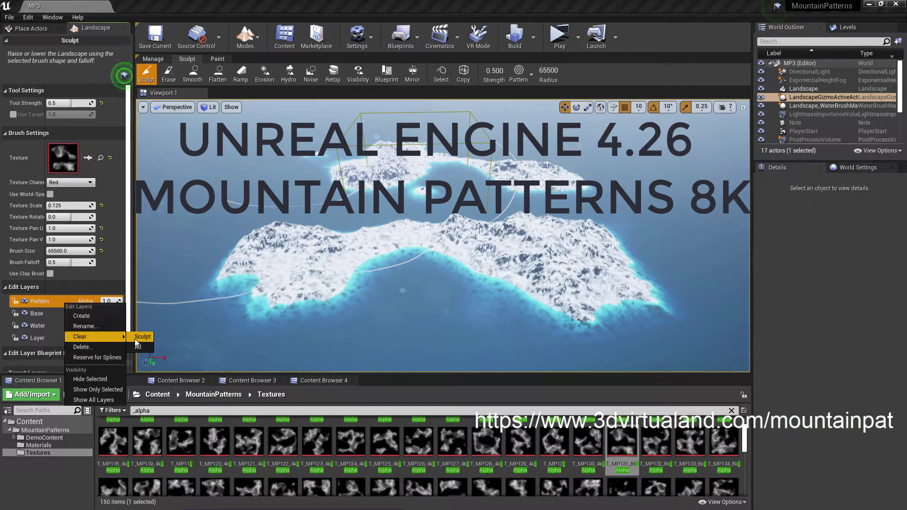
{"action": "left_click", "coordinate": [136, 338]}
{"action": "left_click", "coordinate": [503, 283]}
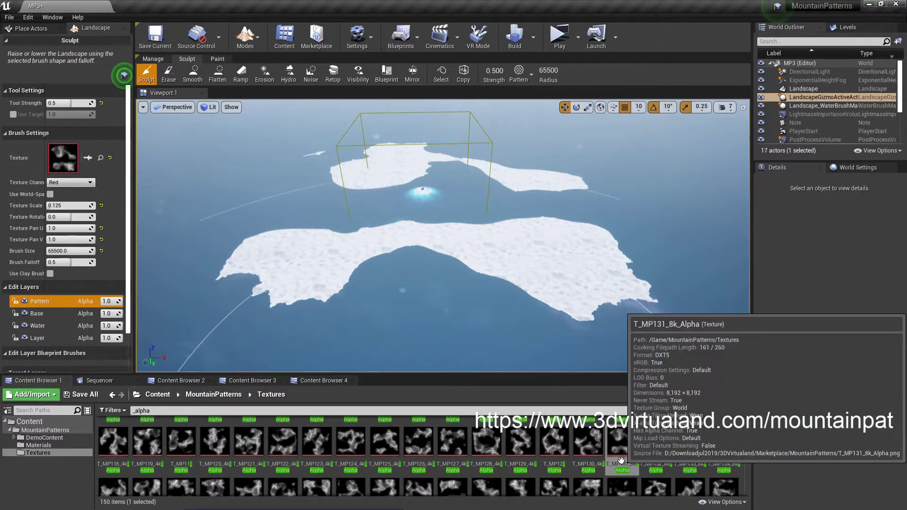
Assign T_MP131_8k_Alpha from the Content Browser as the sculpt brush texture.
{"action": "left_click", "coordinate": [623, 439]}
{"action": "left_click", "coordinate": [88, 159]}
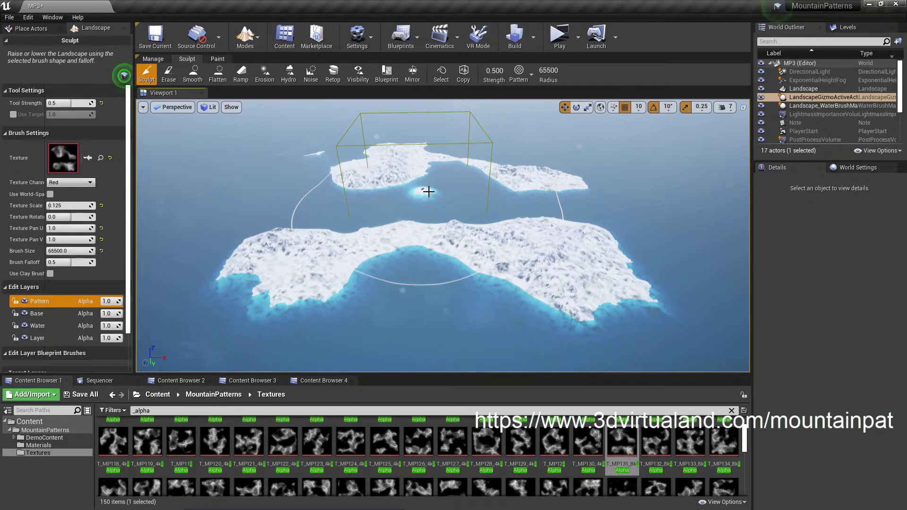
Stamp the pattern brush twice on the islands, then zoom in to inspect the mountains.
{"action": "left_click", "coordinate": [428, 191]}
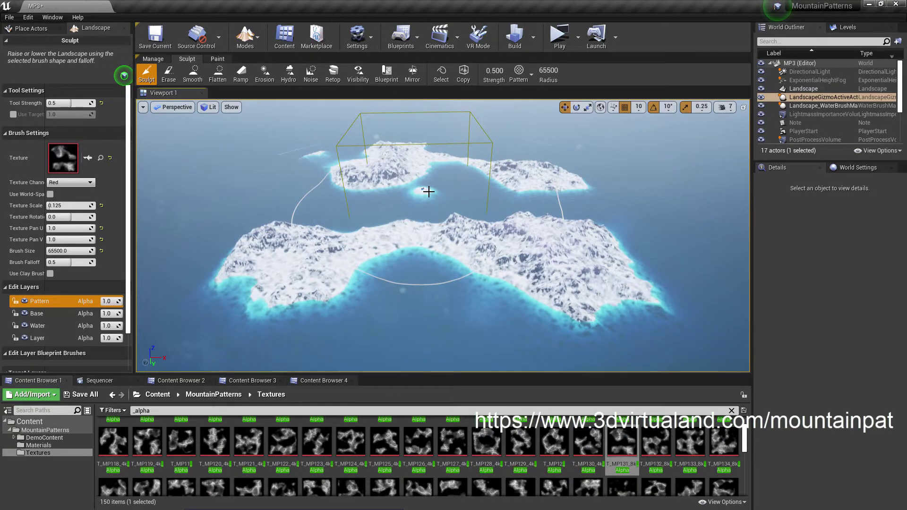
{"action": "left_click", "coordinate": [429, 191]}
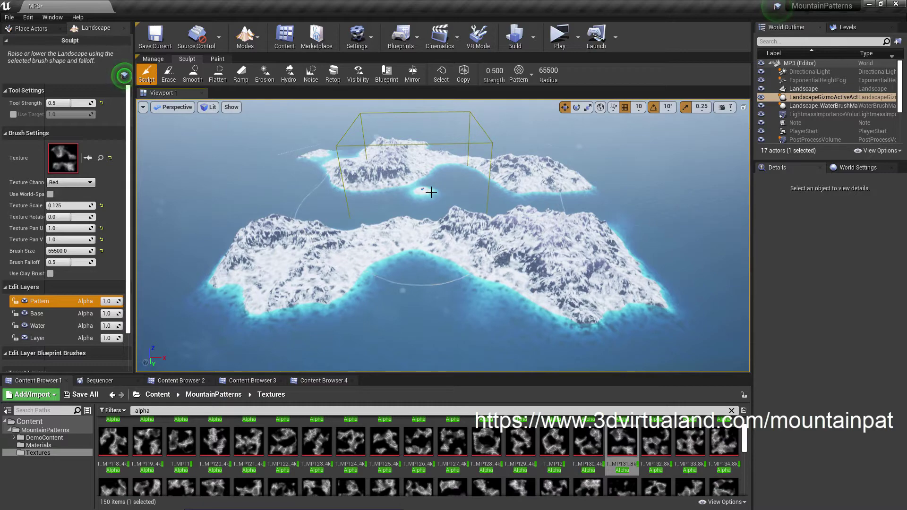
{"action": "scroll", "coordinate": [431, 192], "scroll_direction": "up", "scroll_amount": 10}
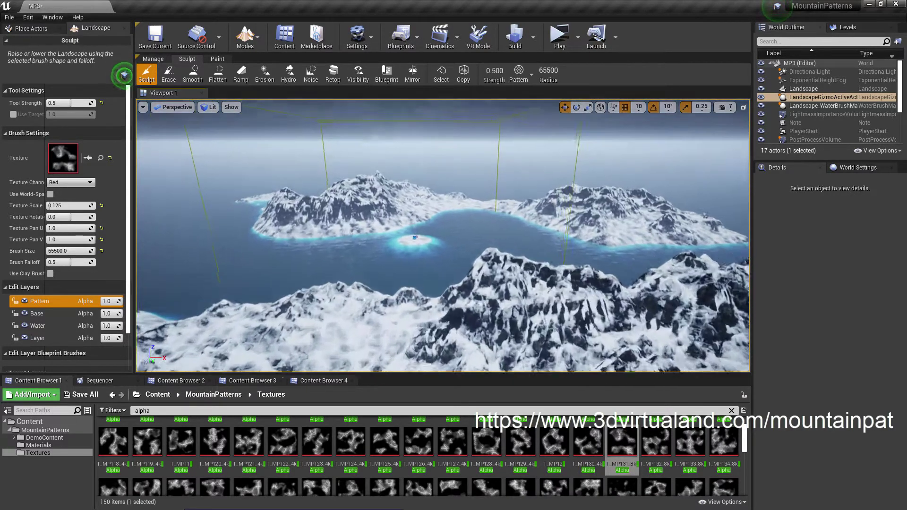
{"action": "scroll", "coordinate": [375, 110], "scroll_direction": "up", "scroll_amount": 10}
{"action": "scroll", "coordinate": [374, 110], "scroll_direction": "up", "scroll_amount": 8}
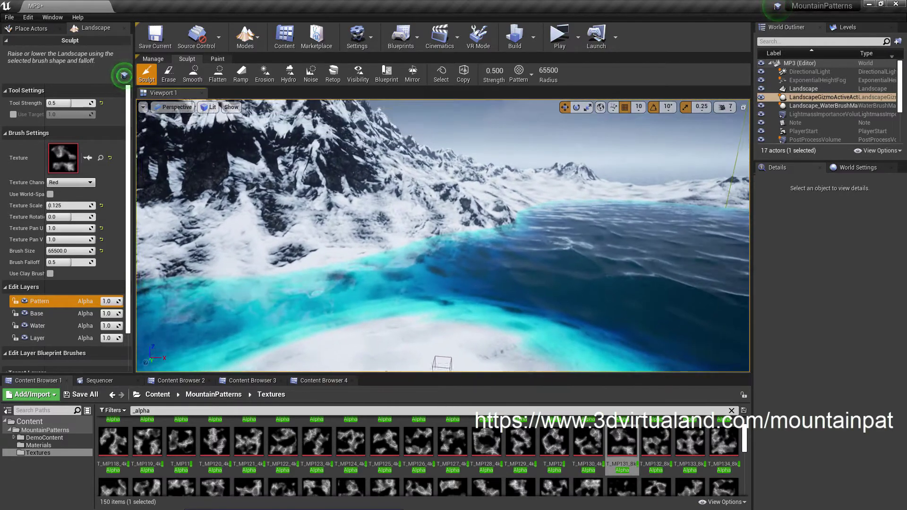
{"action": "scroll", "coordinate": [509, 139], "scroll_direction": "up", "scroll_amount": 3}
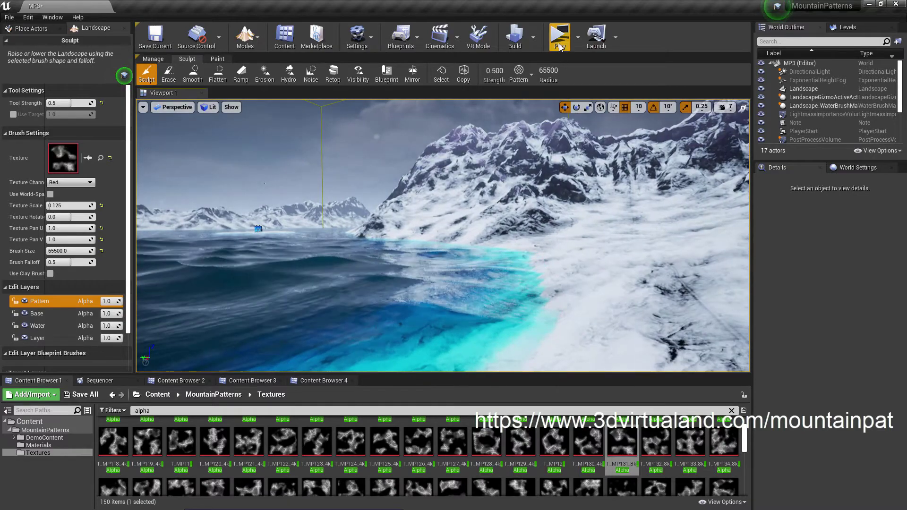
{"action": "left_click", "coordinate": [560, 37]}
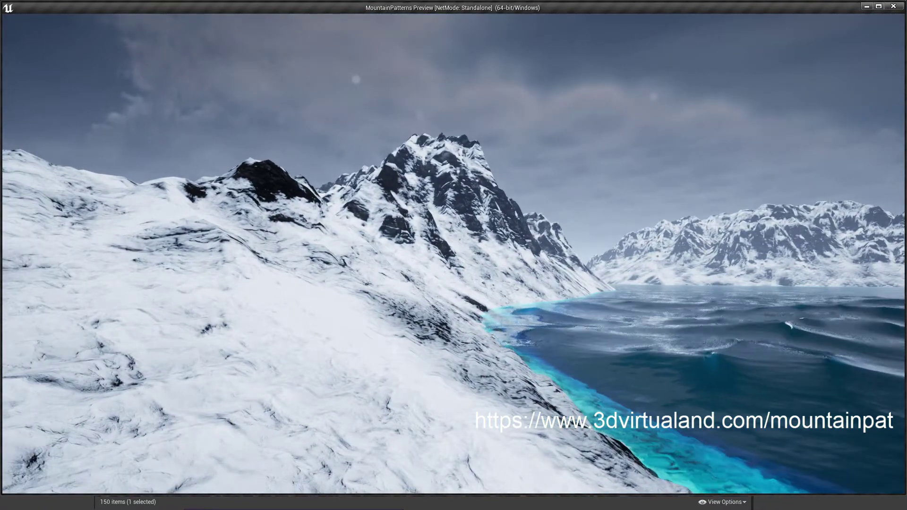
{"action": "key", "text": "Escape"}
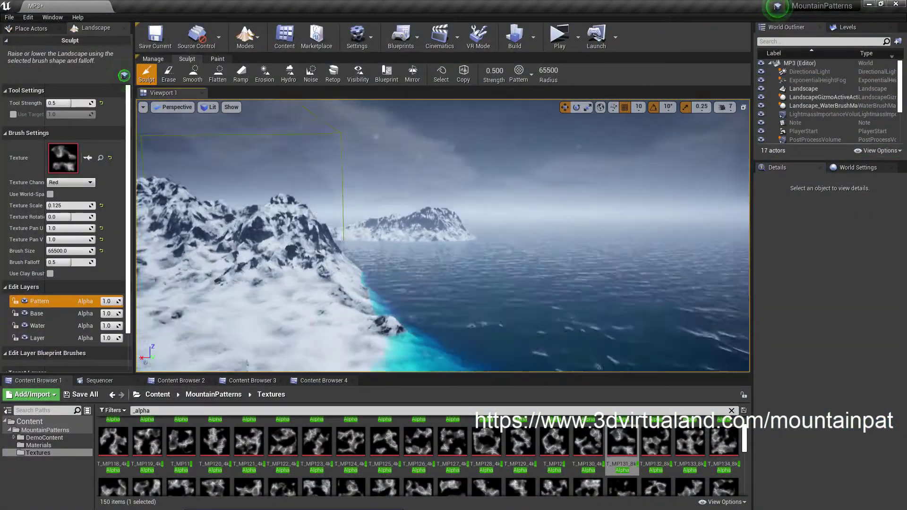
{"action": "right_click_drag", "start_coordinate": [603, 158], "coordinate": [602, 157]}
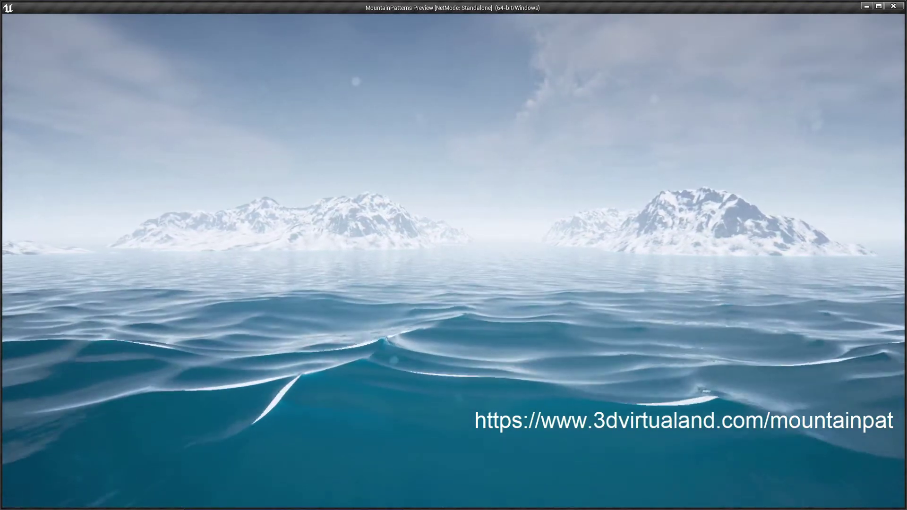
{"action": "key", "text": "Escape"}
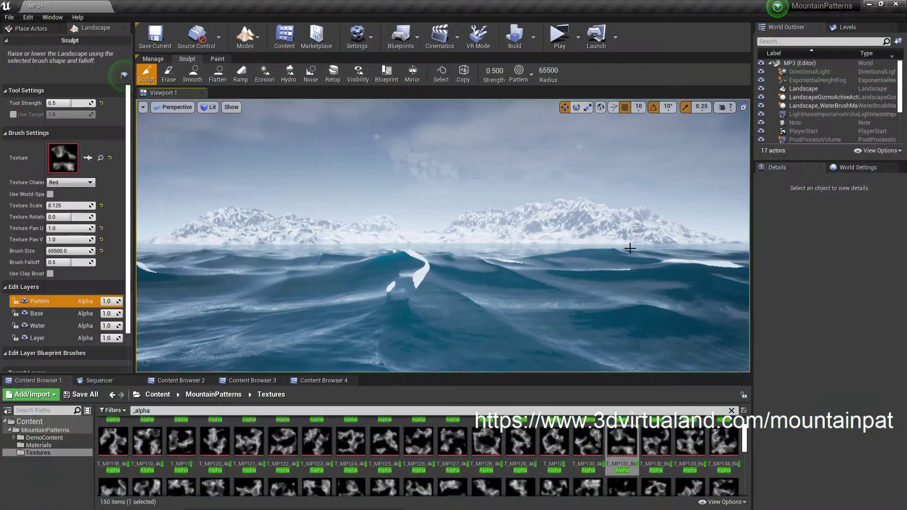
{"action": "key", "text": "alt+p"}
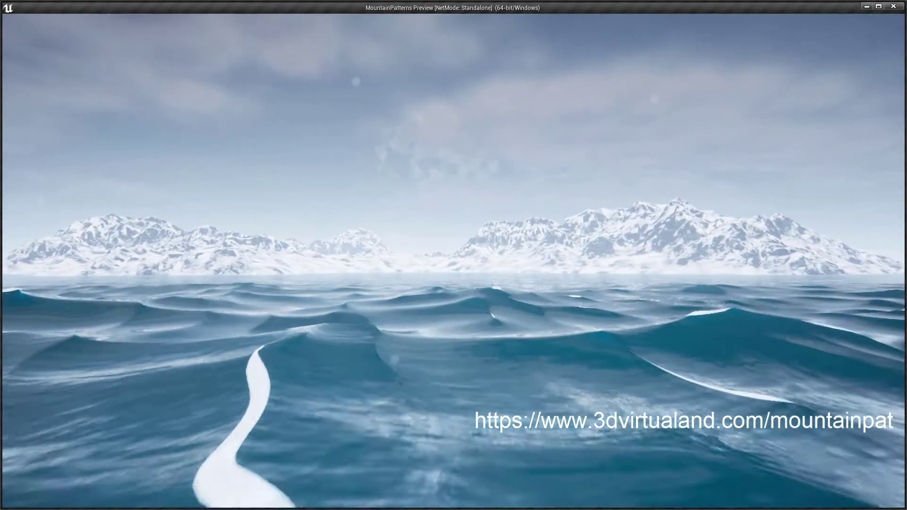
{"action": "key", "text": "Escape"}
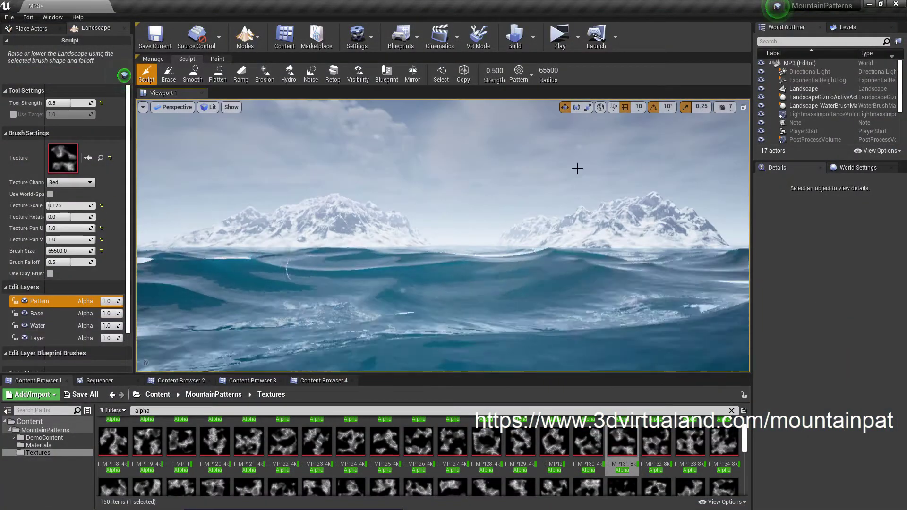
{"action": "left_click", "coordinate": [559, 37]}
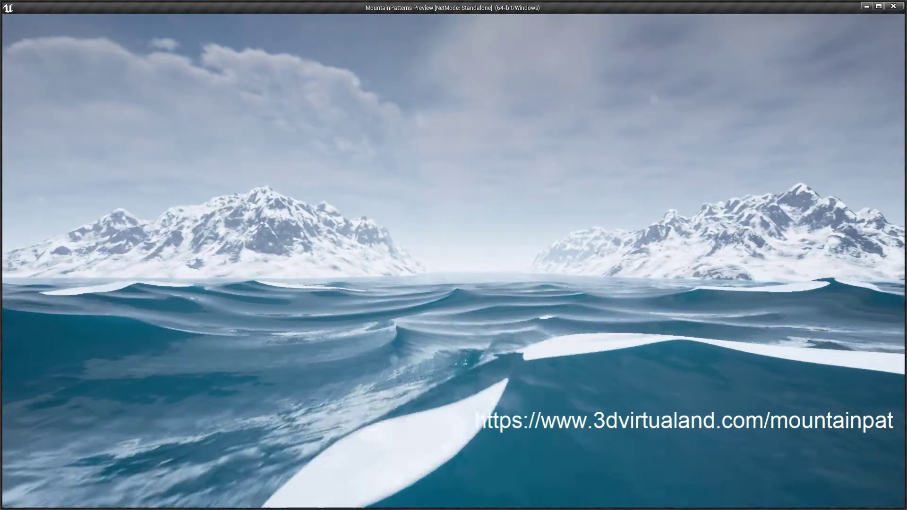
{"action": "key", "text": "Escape"}
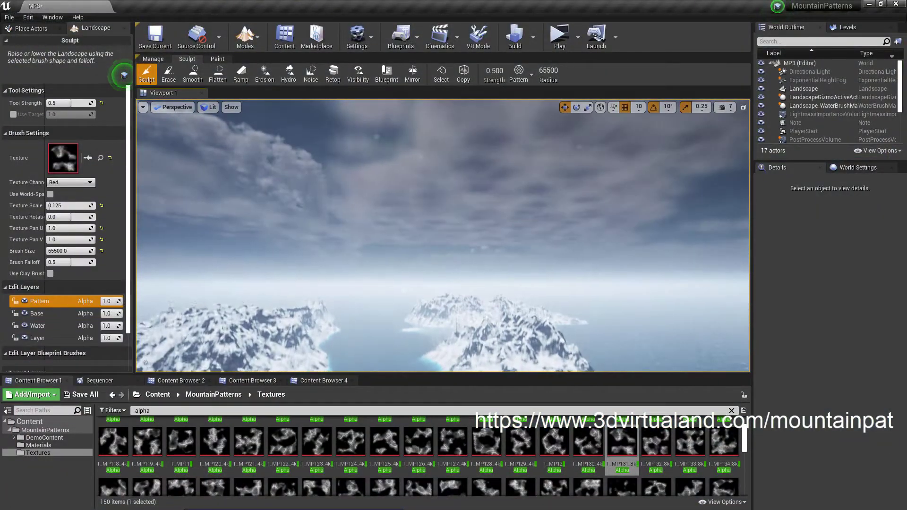
Switch to Place mode and select WaterBodyOcean in the World Outliner.
{"action": "left_click", "coordinate": [246, 42]}
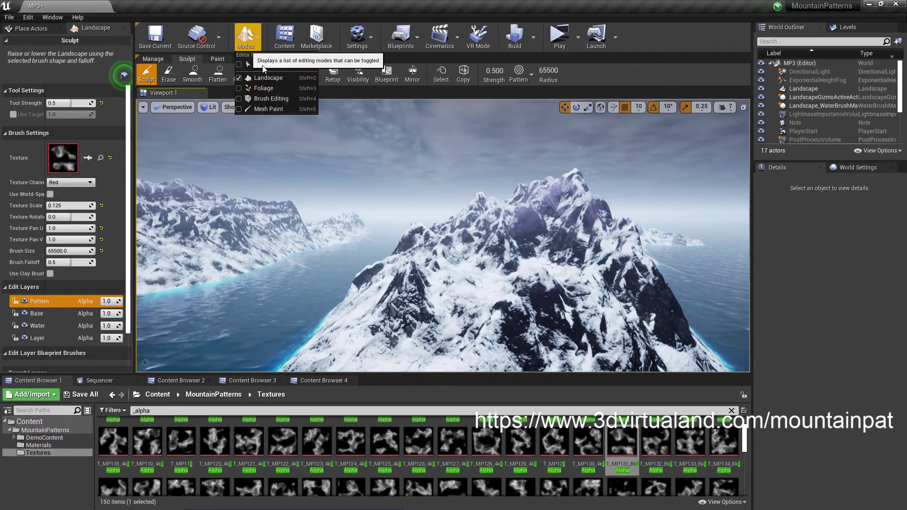
{"action": "left_click", "coordinate": [261, 64]}
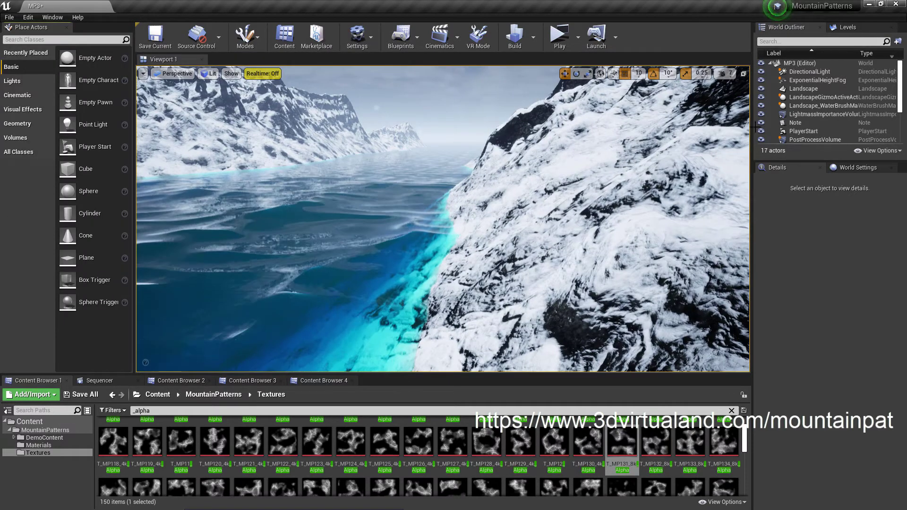
{"action": "left_click", "coordinate": [804, 89]}
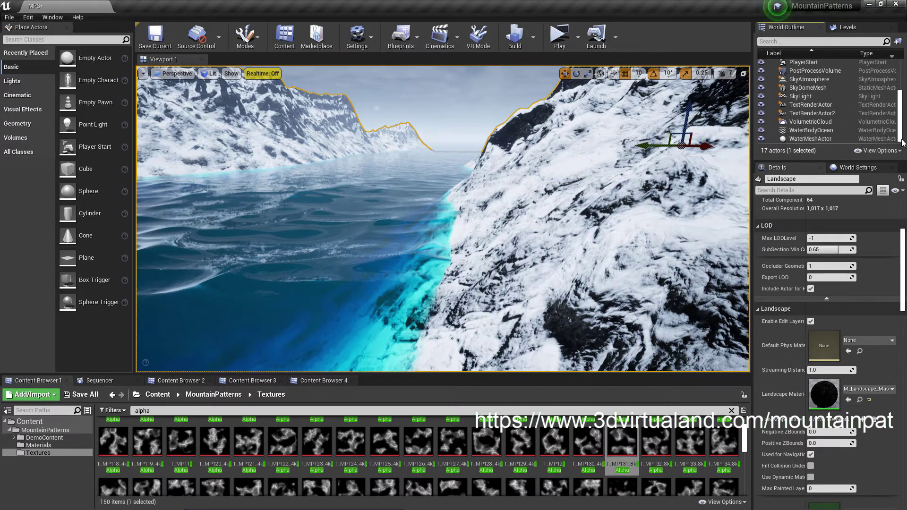
{"action": "left_click", "coordinate": [810, 131]}
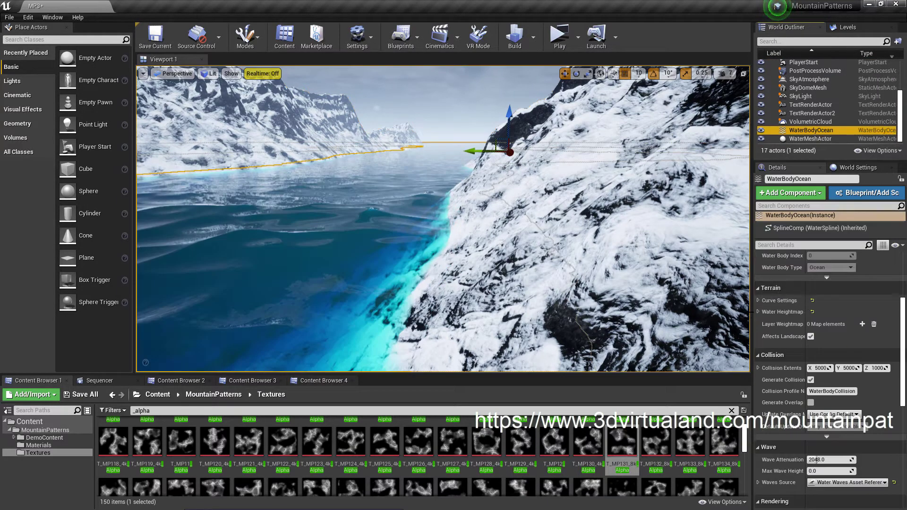
Set the ocean's Location Z to 110 and check the cliff shoreline.
{"action": "left_click_drag", "start_coordinate": [903, 334], "coordinate": [899, 286]}
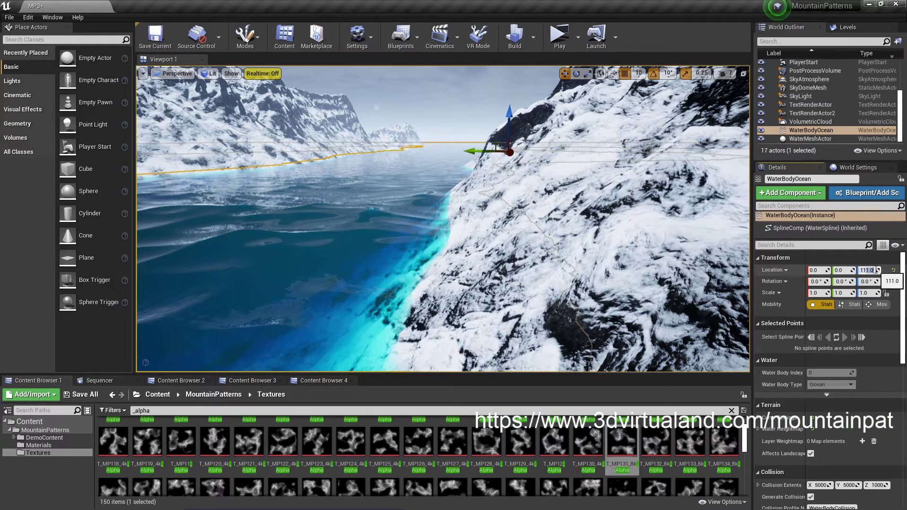
{"action": "type", "text": "110"}
{"action": "left_click", "coordinate": [845, 271]}
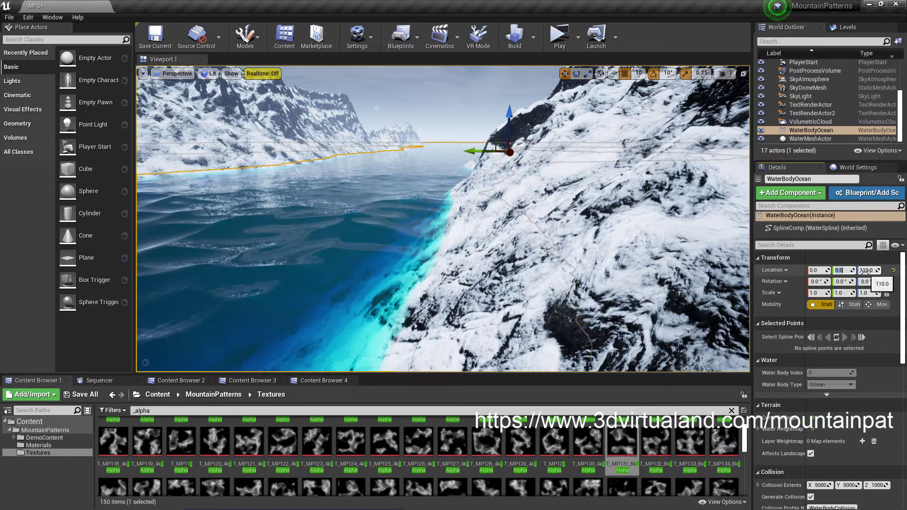
{"action": "left_click", "coordinate": [864, 271]}
{"action": "left_click_drag", "start_coordinate": [551, 220], "coordinate": [500, 264]}
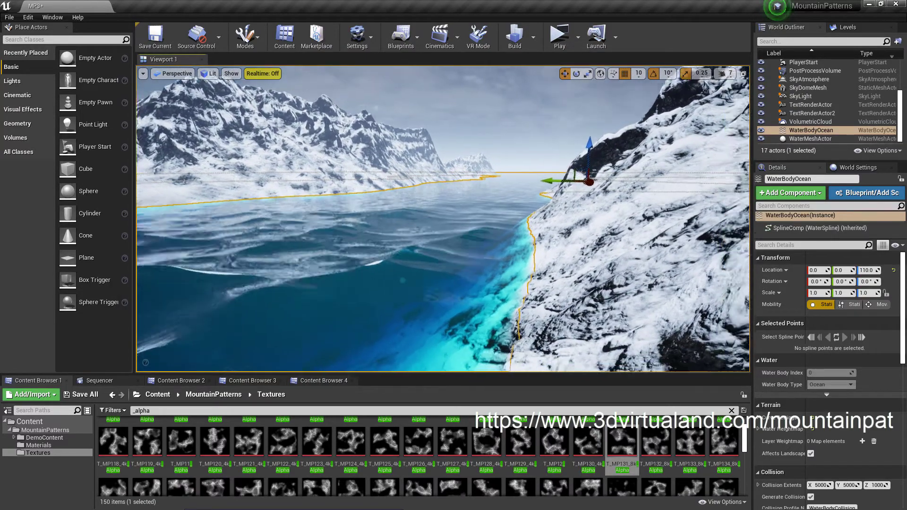
{"action": "left_click_drag", "start_coordinate": [501, 265], "coordinate": [577, 151]}
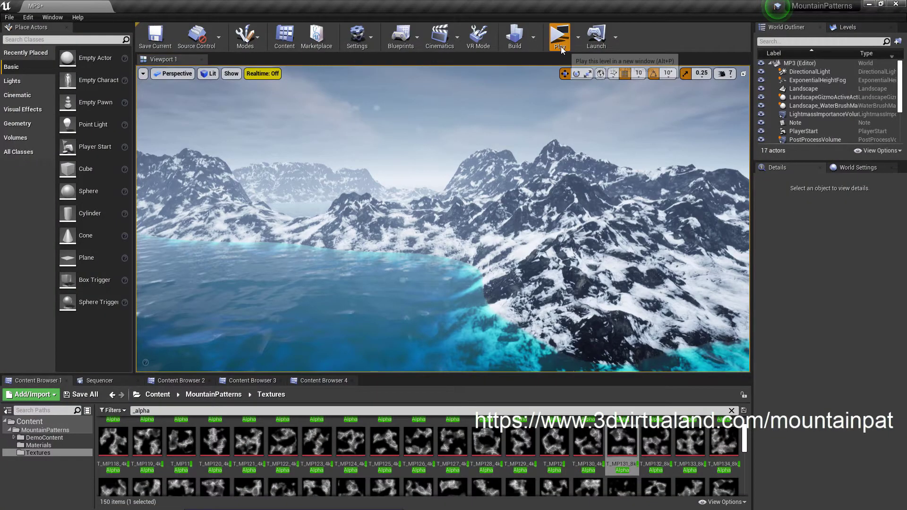
Run the level as a Standalone Game preview, then exit it with Escape.
{"action": "left_click", "coordinate": [560, 47]}
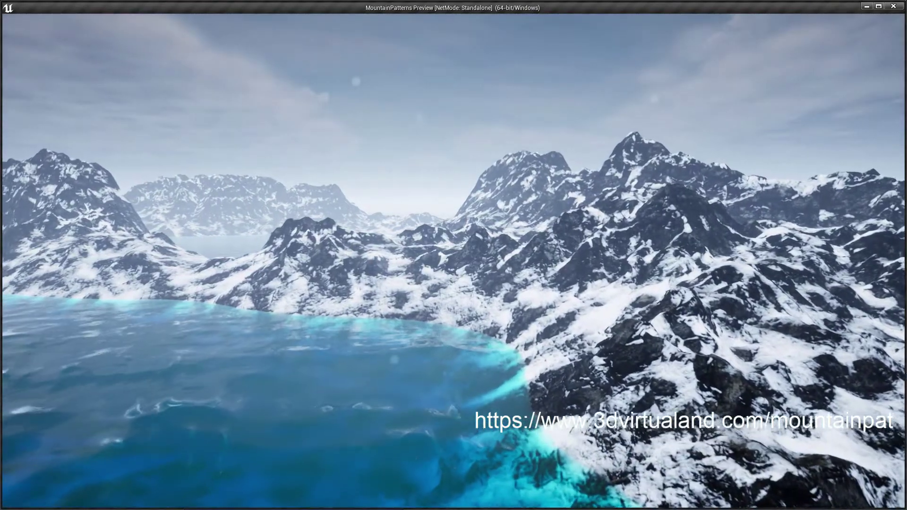
{"action": "key", "text": "Escape"}
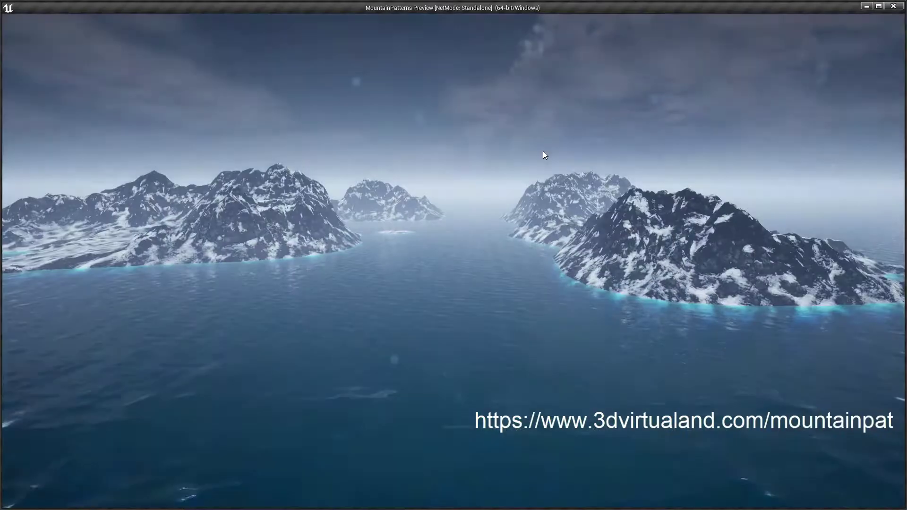